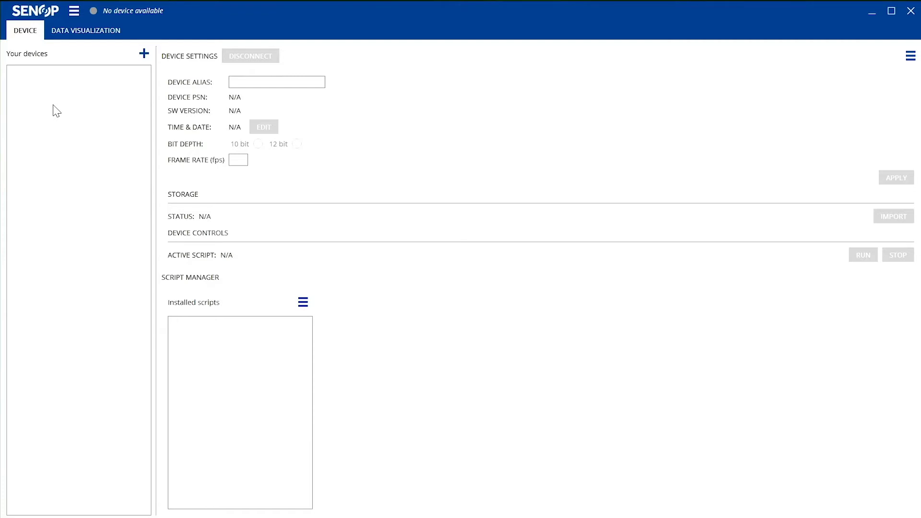
Step: Add the detected camera from Available Devices to Your devices
left_click(144, 53)
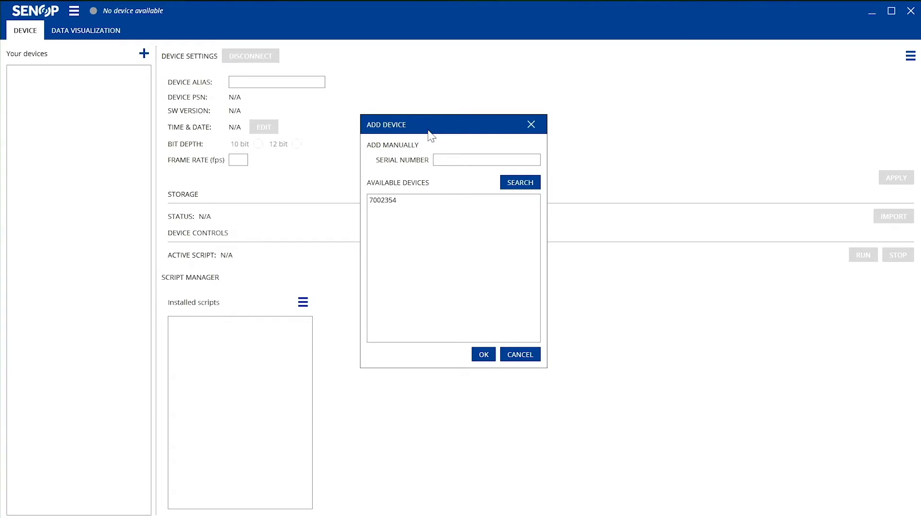
left_click(394, 199)
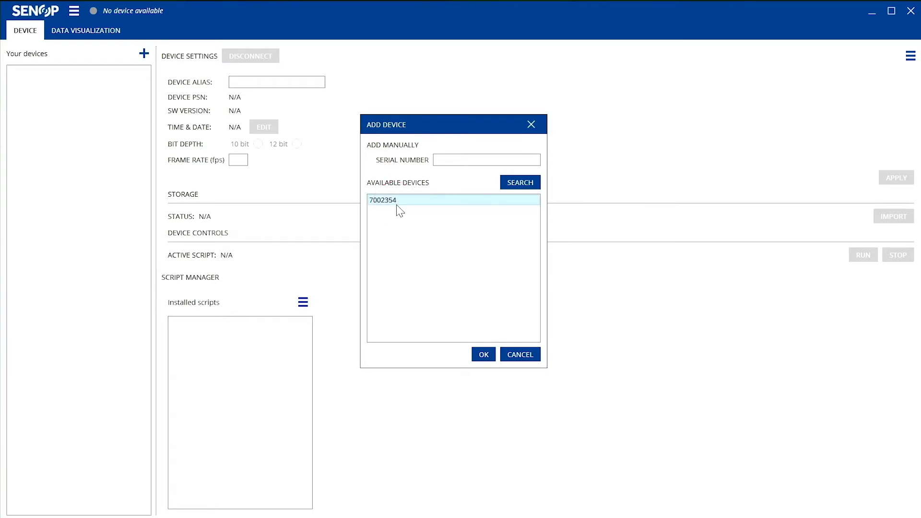
left_click(485, 355)
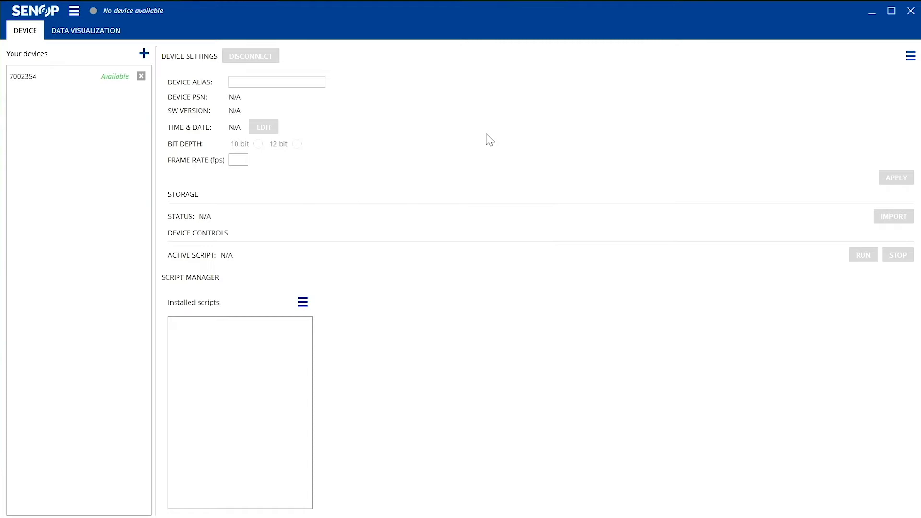
Step: Connect to the added camera and view its live apple image in Data Visualization
left_click(65, 77)
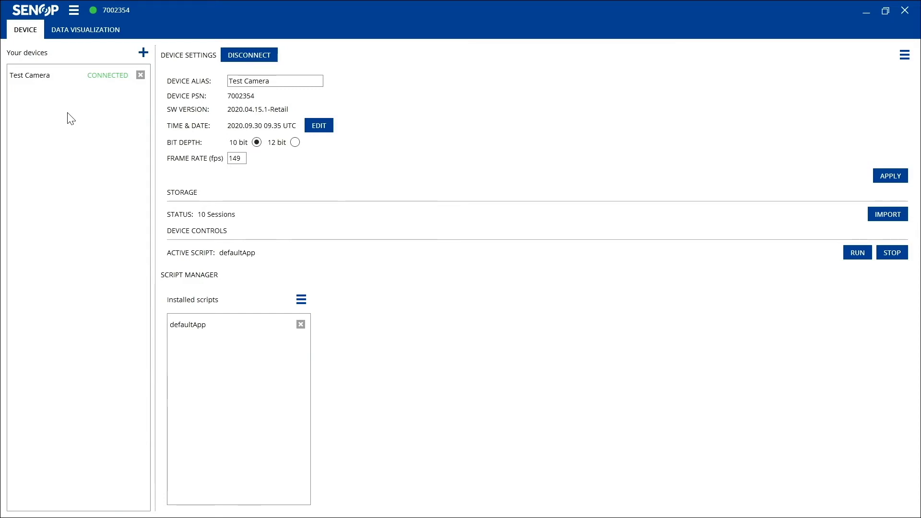
left_click(88, 32)
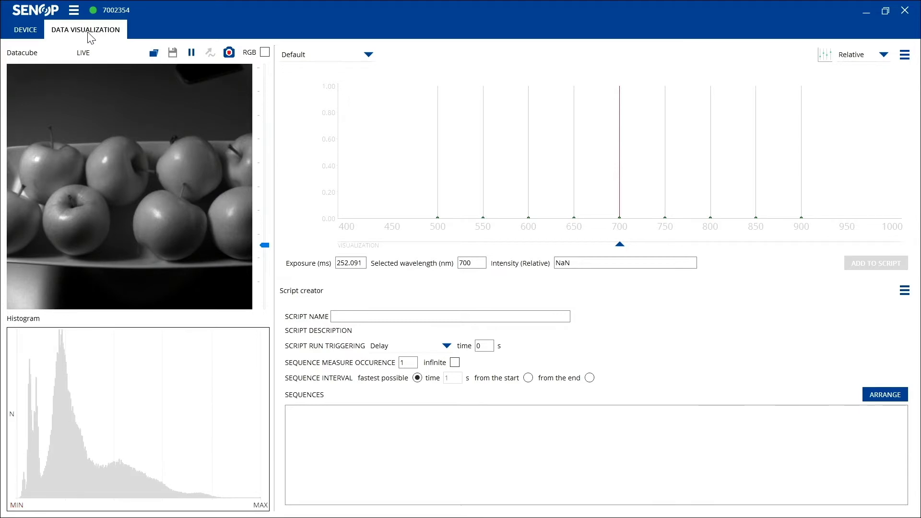
Step: Open the spectrum chart's options menu to begin a new wavelength sequence
left_click(87, 35)
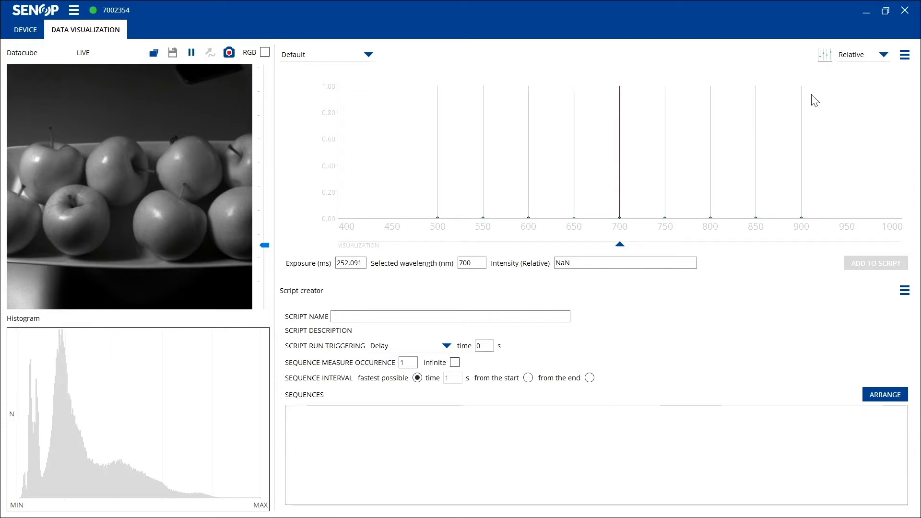
left_click(903, 55)
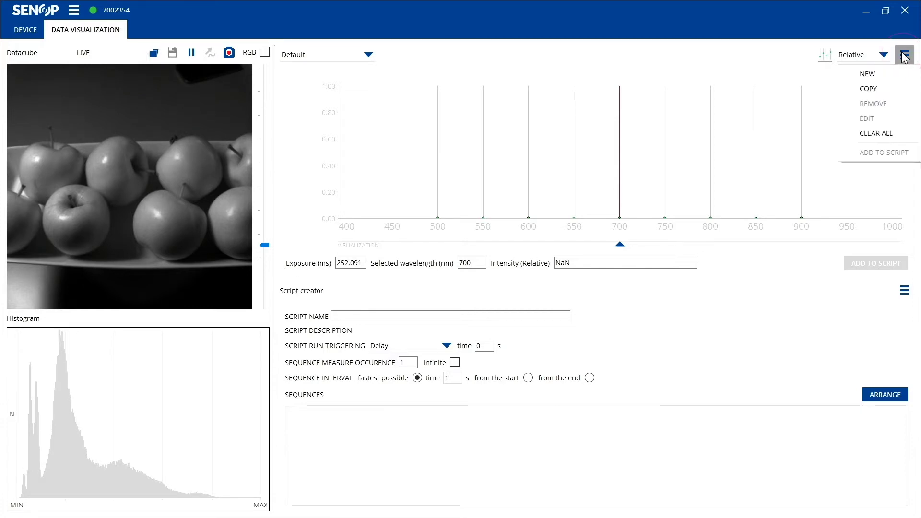
Step: Create 'Test Sequence' with a series of 30 wavelengths from 530 to 800 nm
left_click(887, 73)
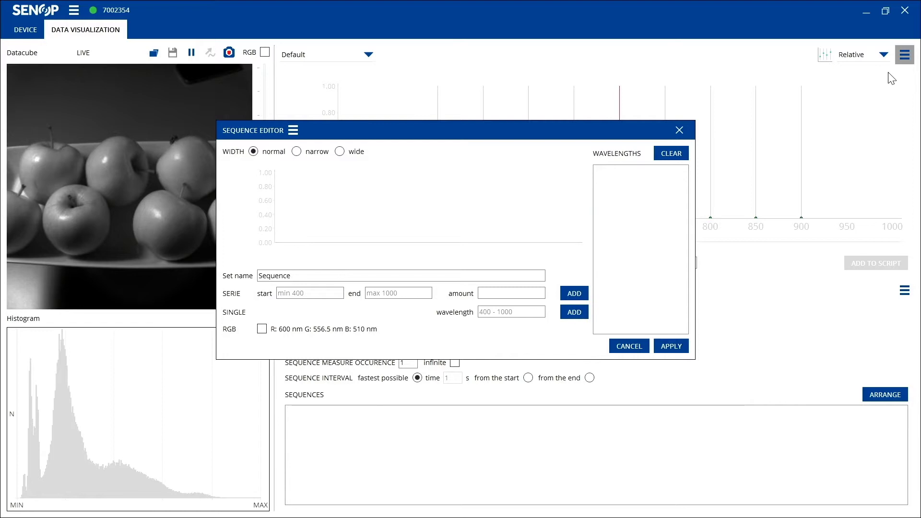
left_click(261, 277)
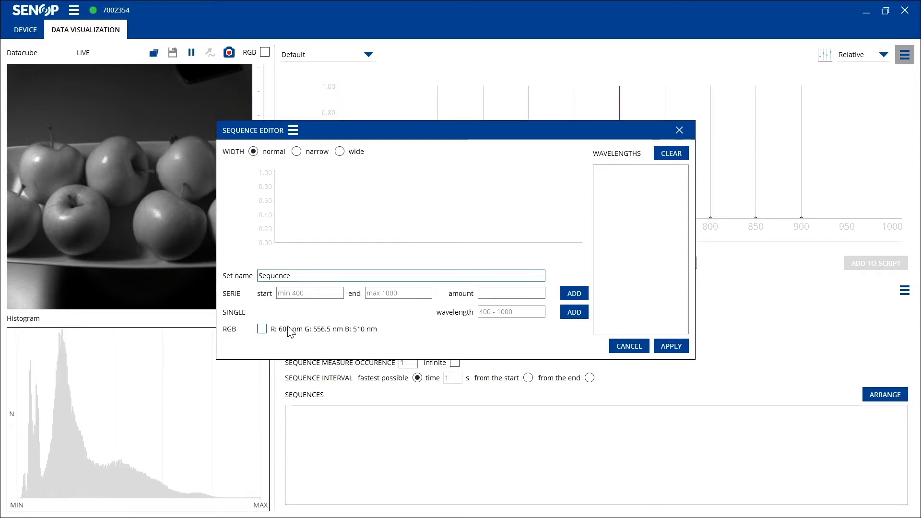
type("Test")
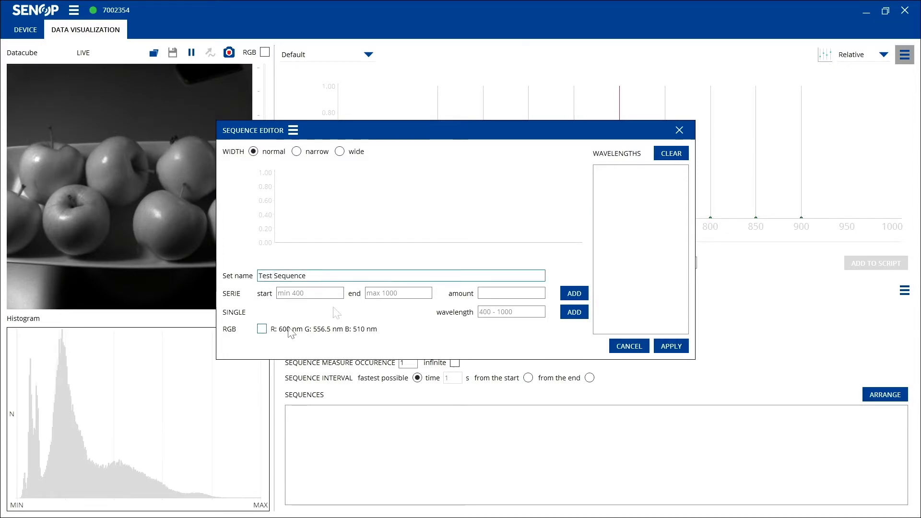
left_click(318, 297)
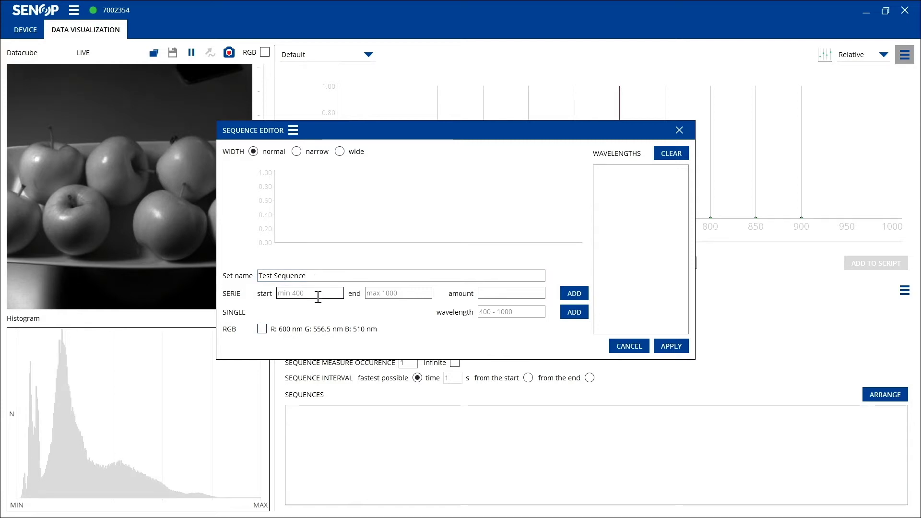
type("530")
key("Tab")
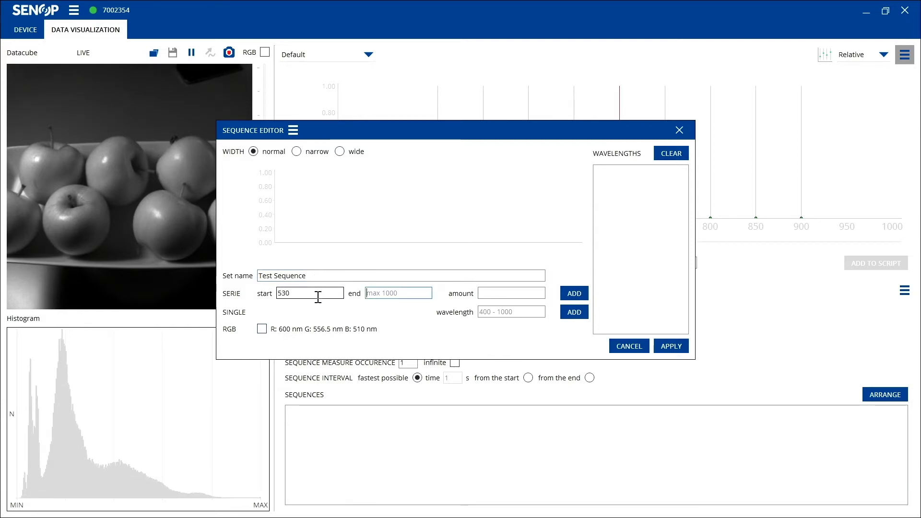
type("800")
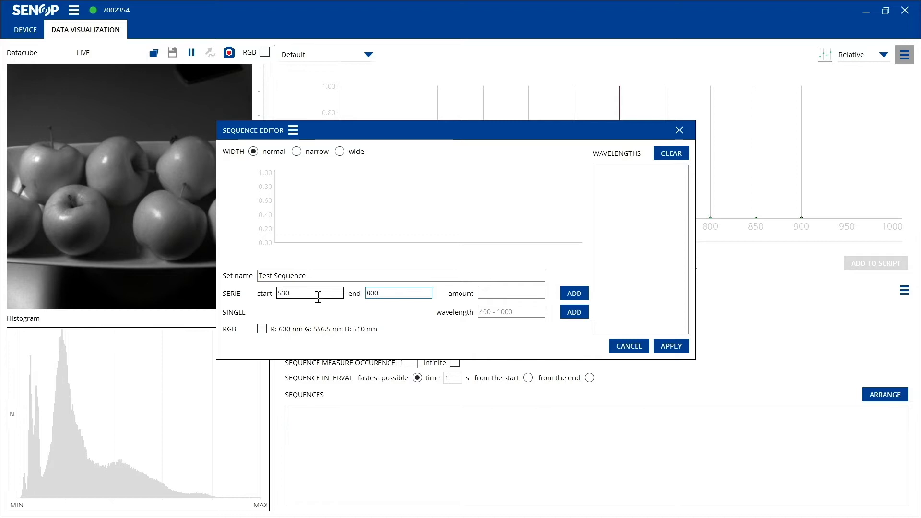
left_click(511, 292)
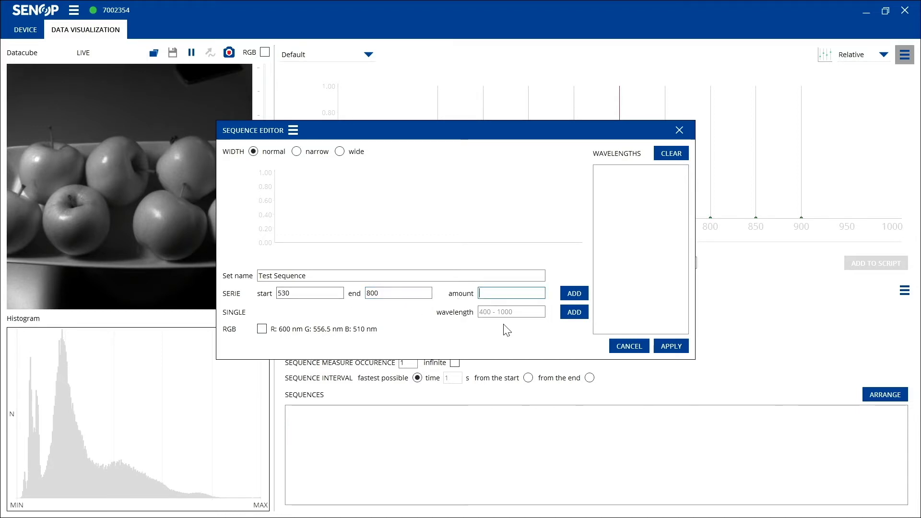
type("30")
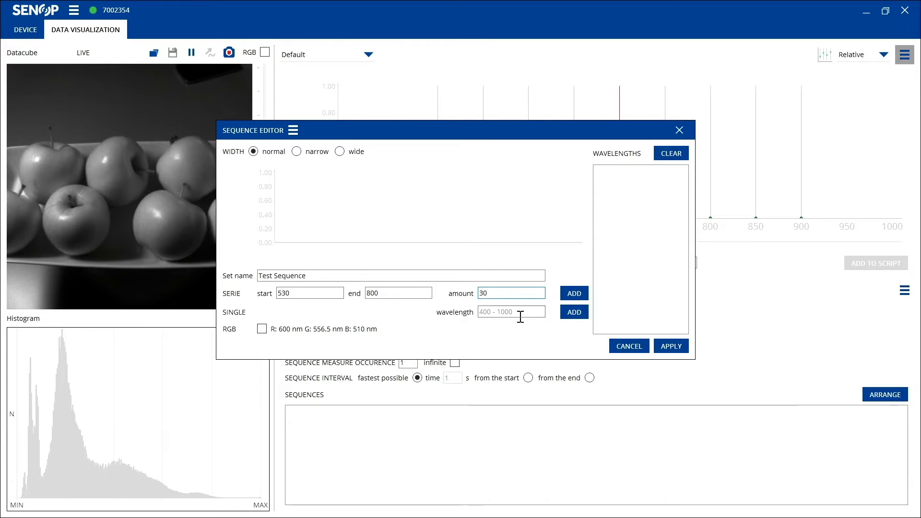
left_click(574, 294)
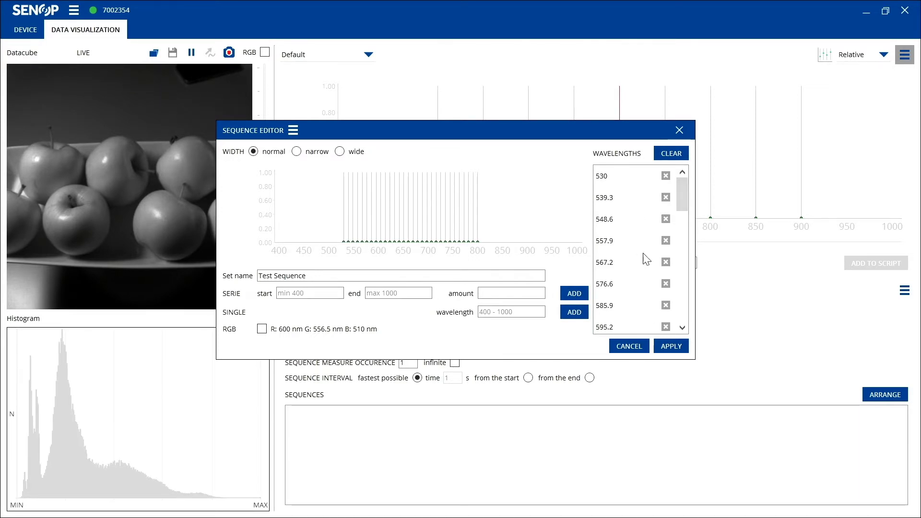
Step: Remove 632.4 and 734.8 nm from Test Sequence and add a single 723 nm wavelength
scroll(672, 264, "down", 2)
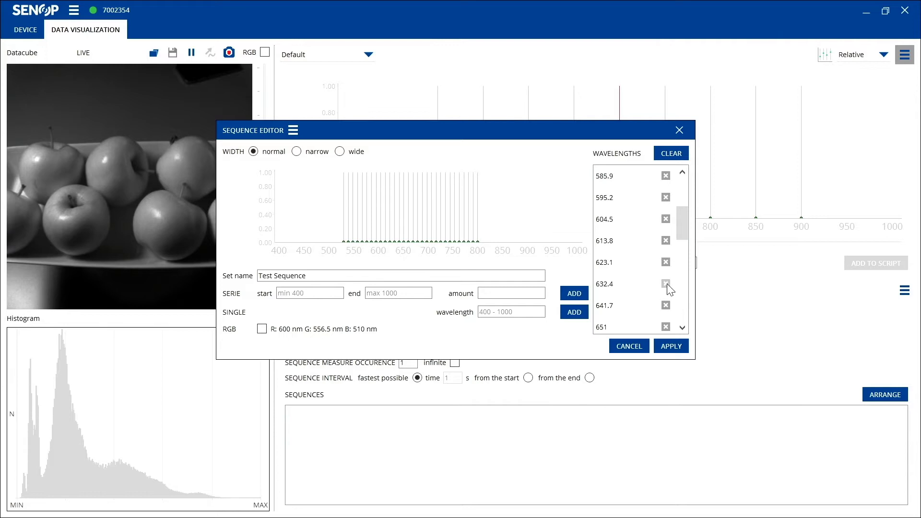
left_click(665, 284)
scroll(665, 295, "down", 3)
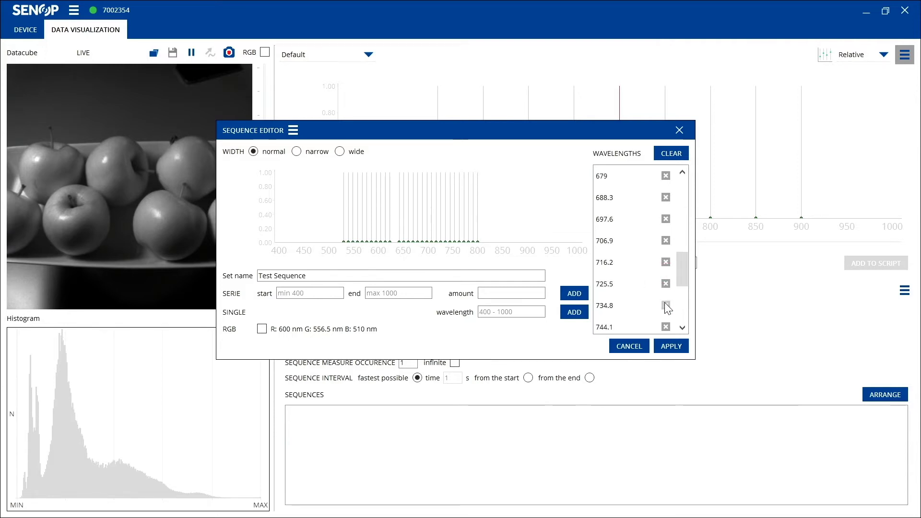
left_click(666, 305)
left_click(522, 311)
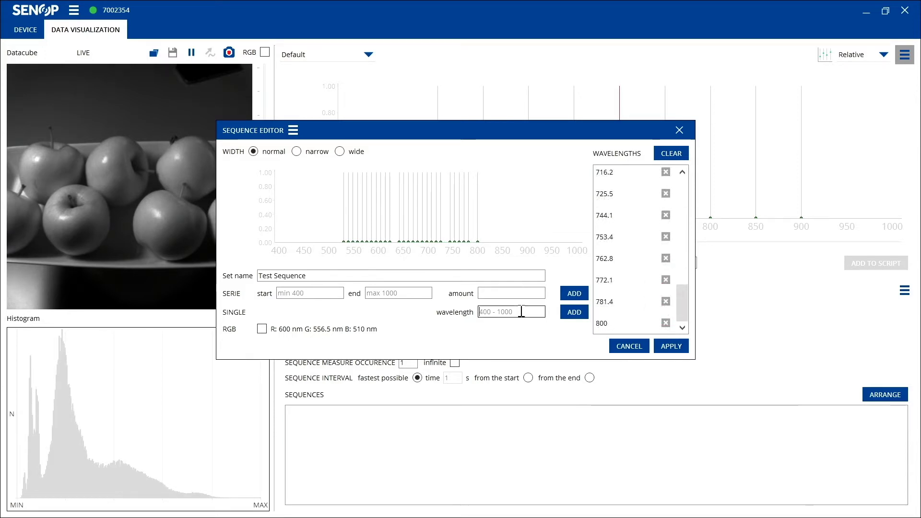
type("723")
left_click(574, 315)
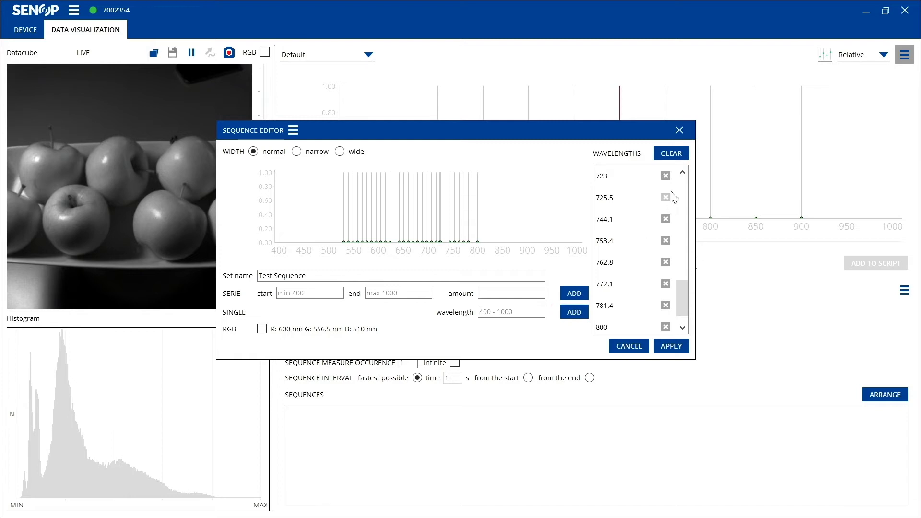
Step: Apply Test Sequence, set exposure to 240 ms, then raise it to about 244 ms
left_click(680, 355)
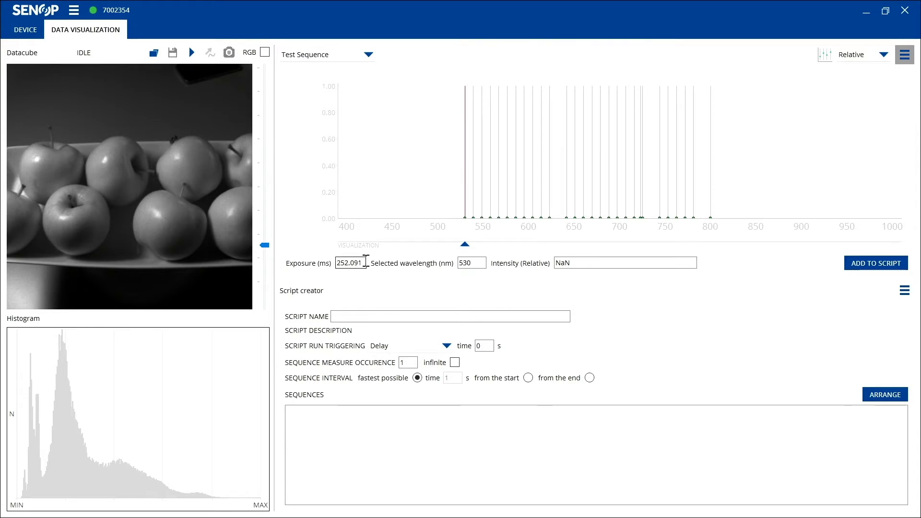
left_click_drag(365, 262, 282, 265)
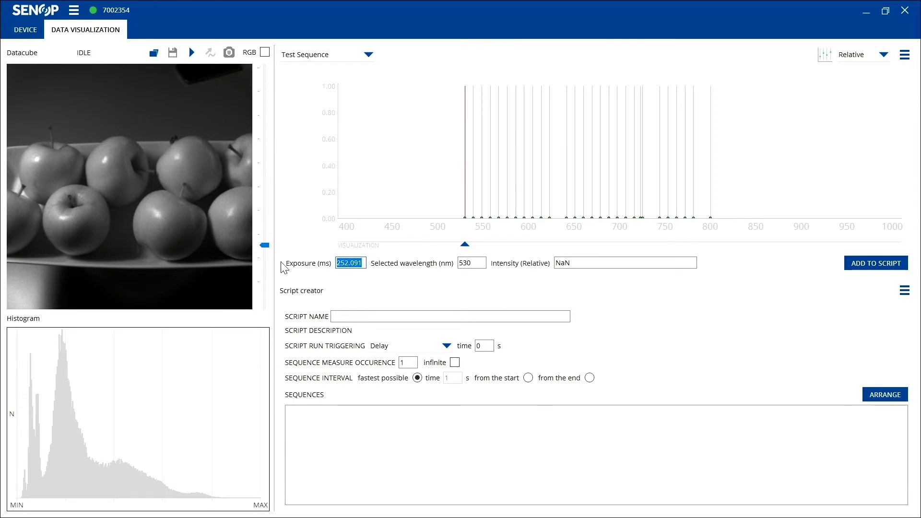
type("240")
key("Return")
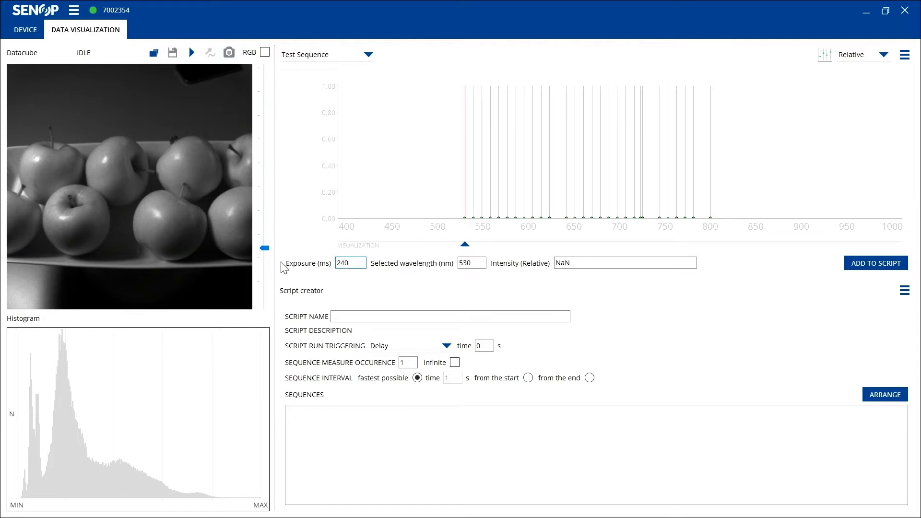
mouse_move(264, 254)
left_mouse_down()
mouse_move(265, 231)
mouse_move(267, 251)
left_mouse_up()
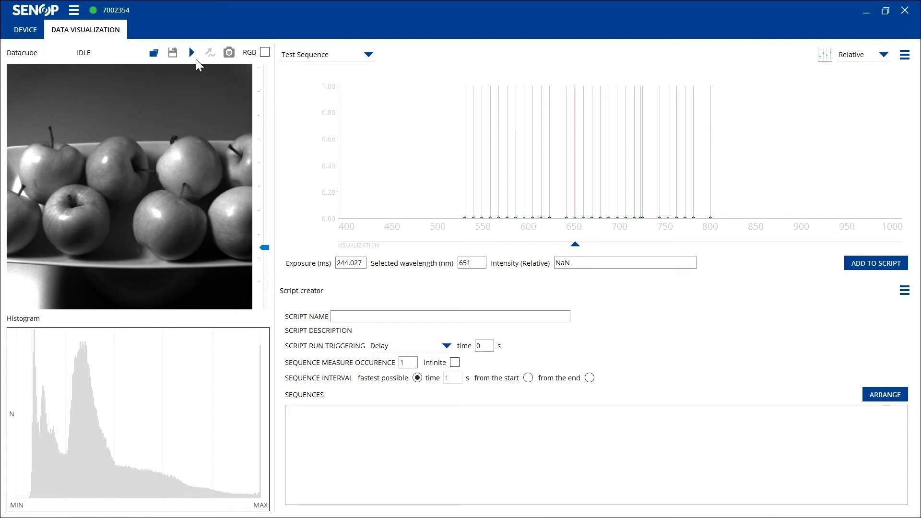
Step: Resume the live feed and add Test Sequence at 244.027 ms exposure to the script
left_click(192, 52)
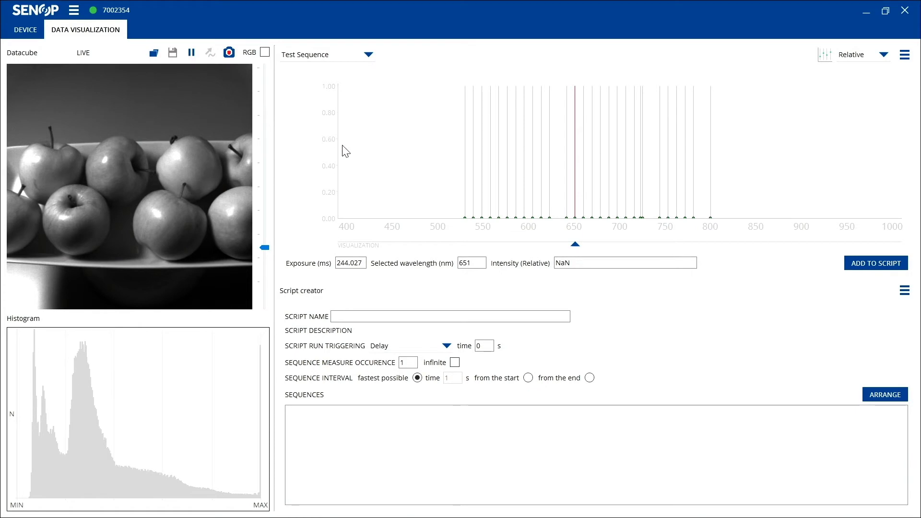
left_click(359, 263)
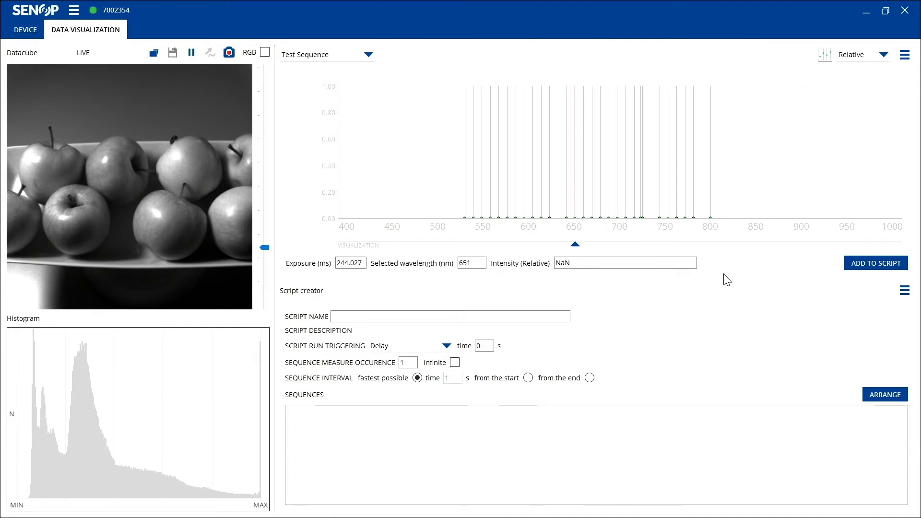
left_click(861, 272)
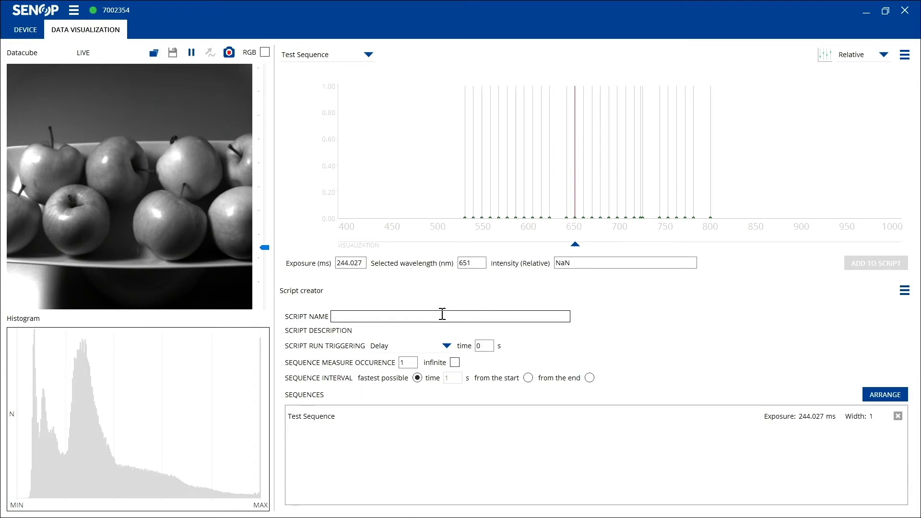
Step: Name the script 'Test sequence' and upload it to the camera
type("Test sequence")
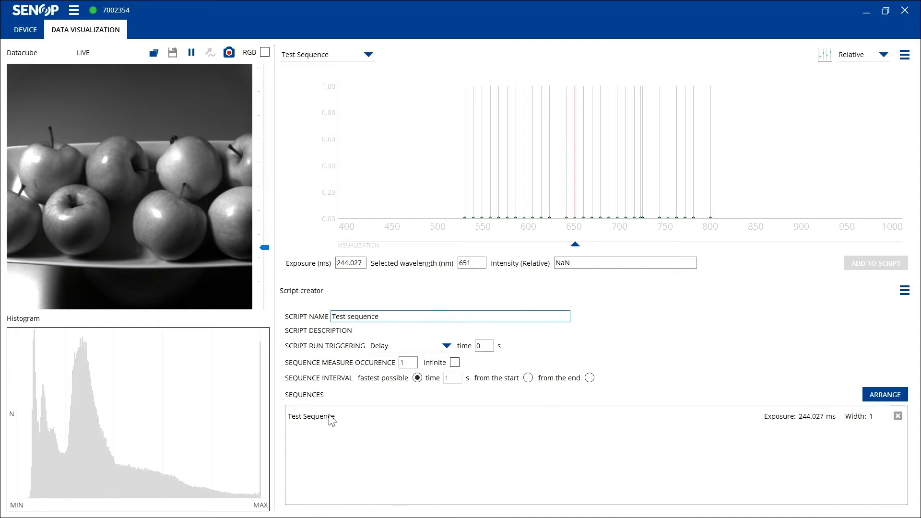
left_click(904, 291)
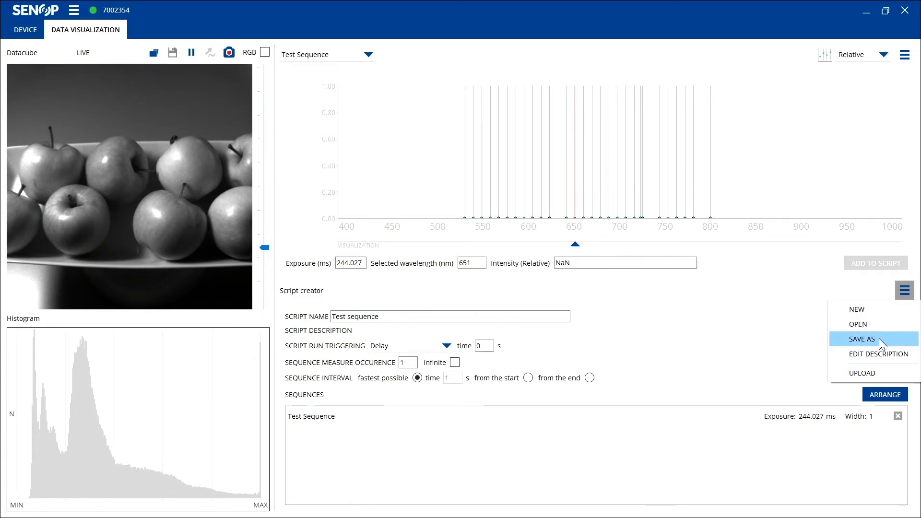
left_click(874, 371)
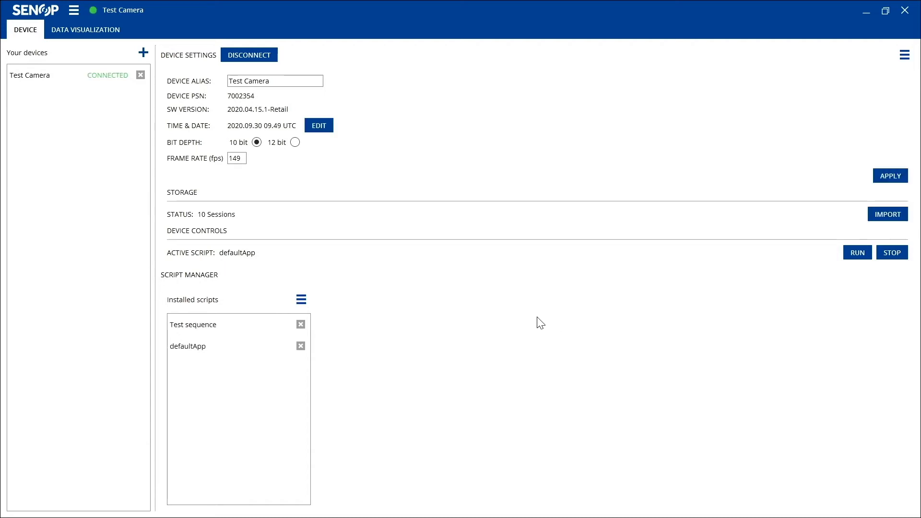
Step: Set the installed Test sequence script as active in place of defaultApp
left_click(245, 329)
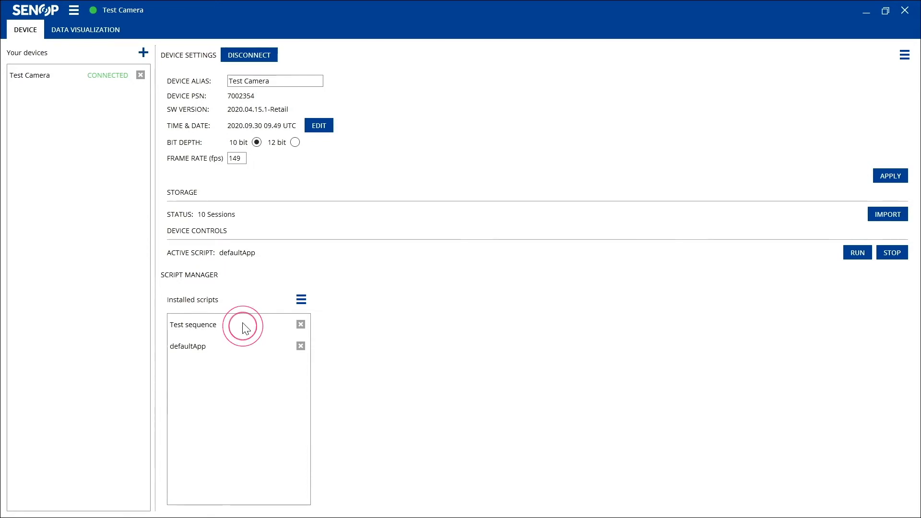
left_click(301, 301)
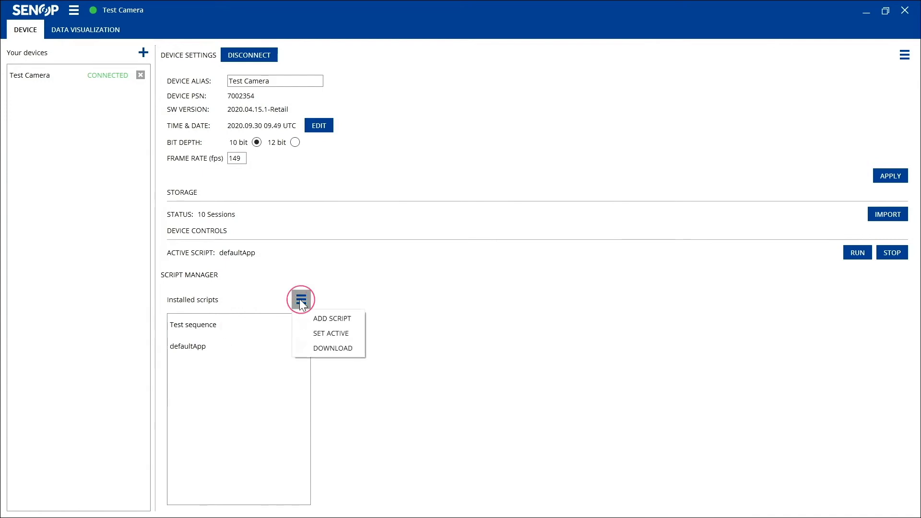
left_click(314, 335)
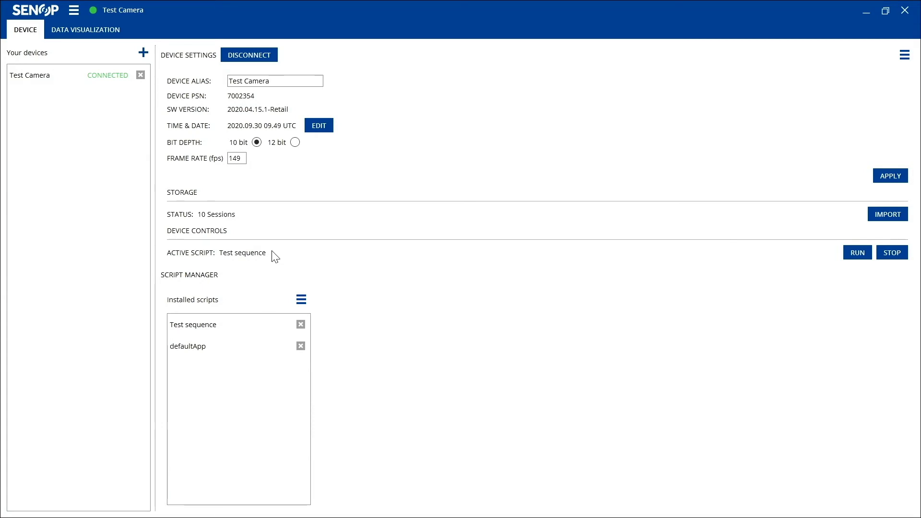
Step: Run the Test sequence script, acknowledge recording started, and list the camera's sessions for import
left_click(860, 255)
left_click(857, 253)
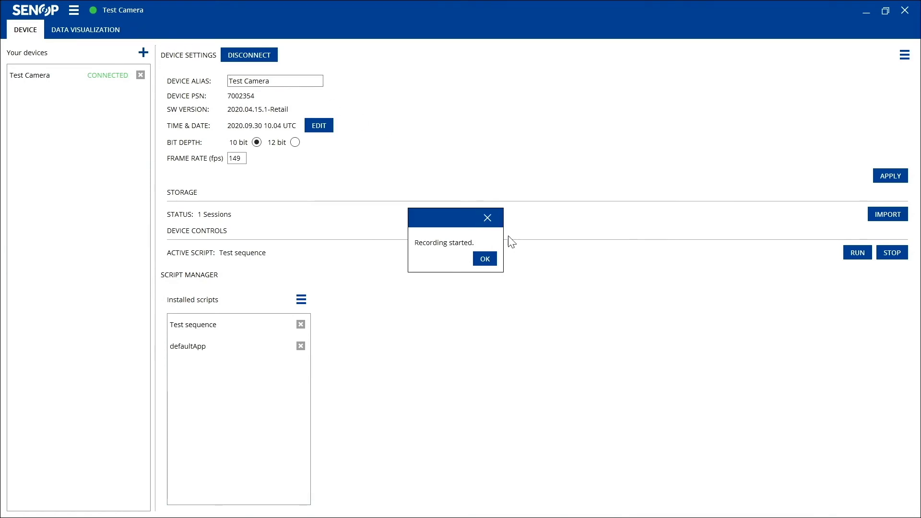
left_click(485, 260)
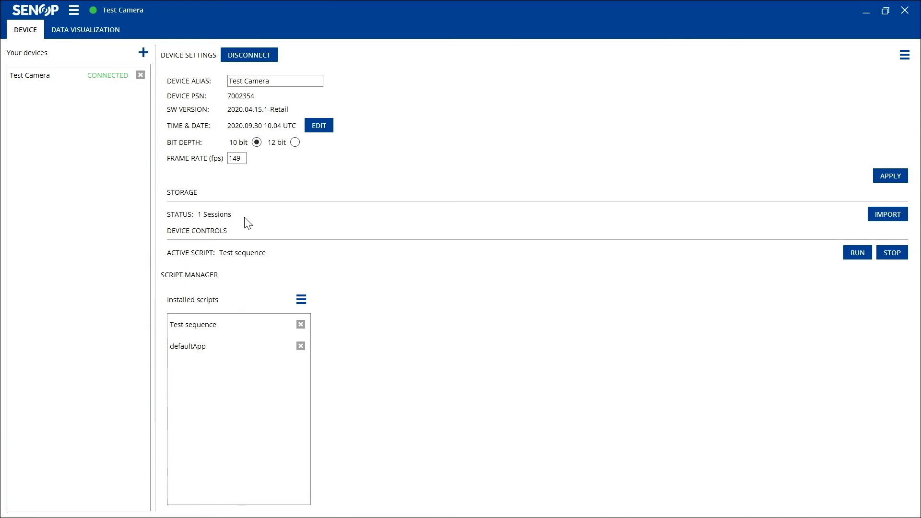
left_click(888, 214)
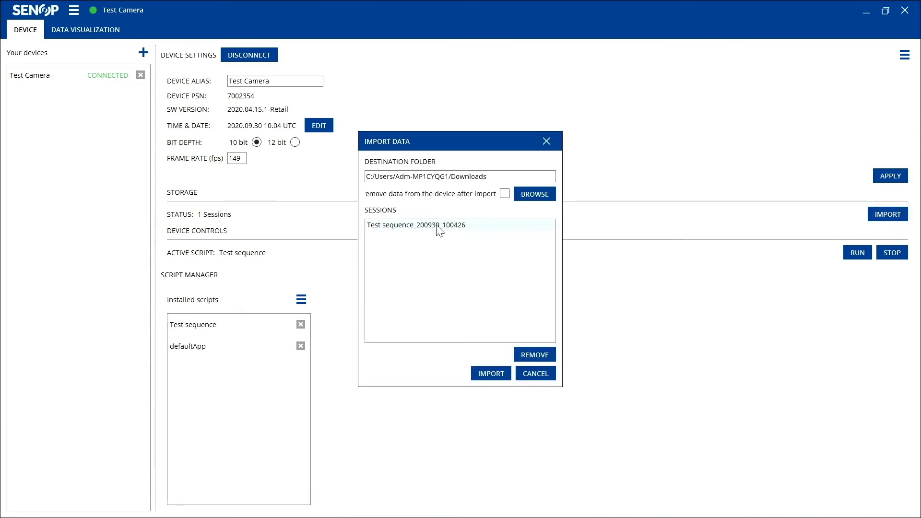
Step: Import the Test sequence_200930_100426 session to Downloads, removing its data from the camera after import
left_click(439, 226)
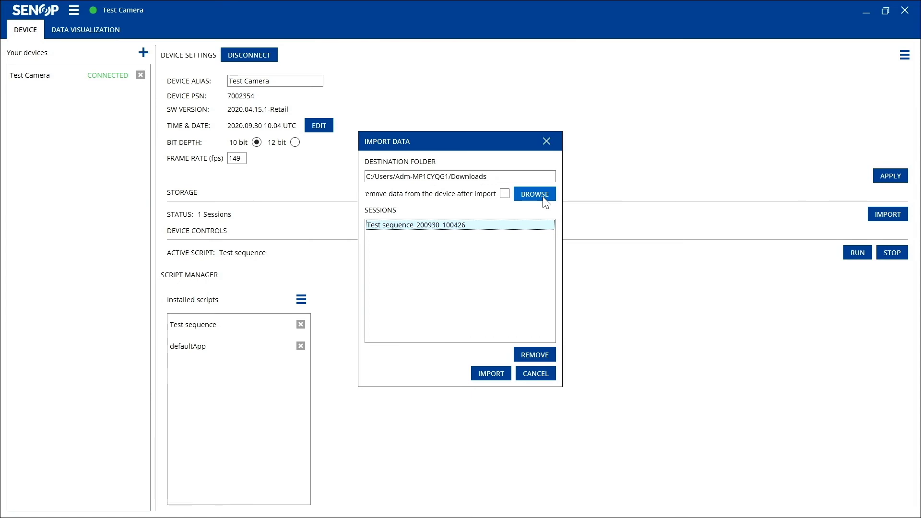
left_click(505, 194)
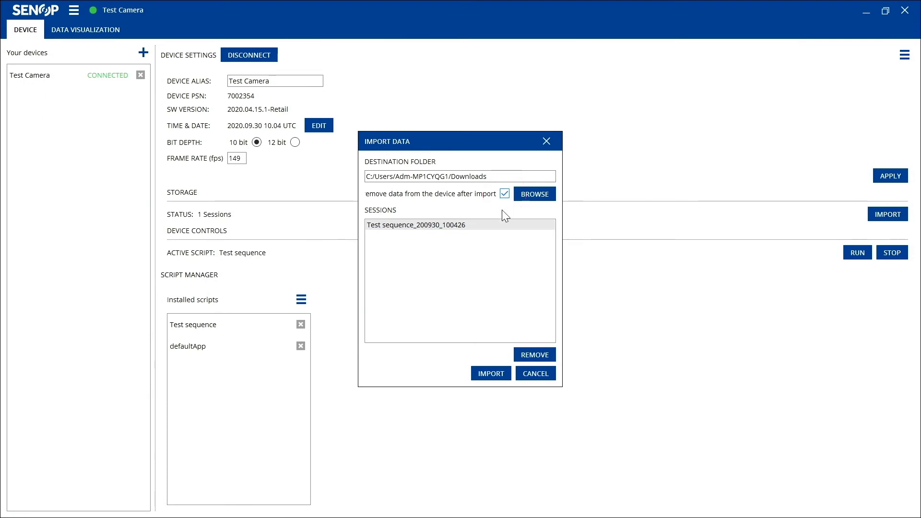
left_click(491, 375)
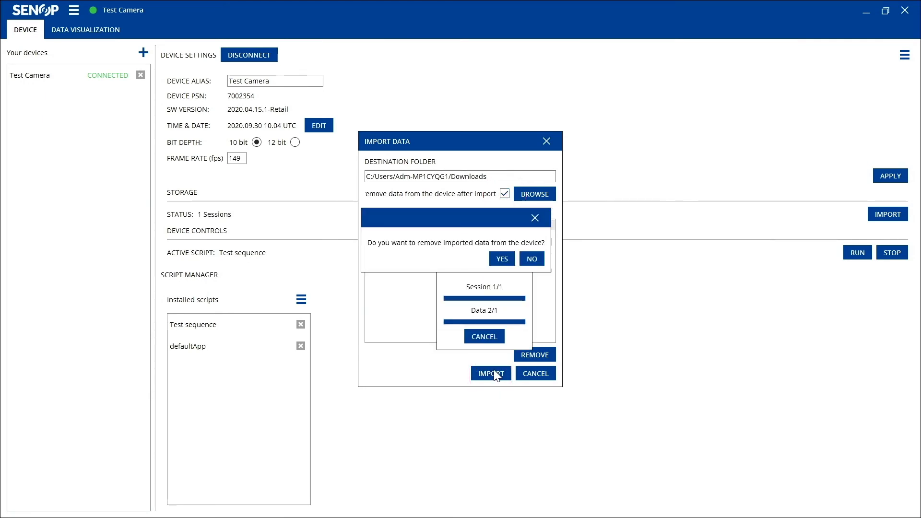
left_click(503, 259)
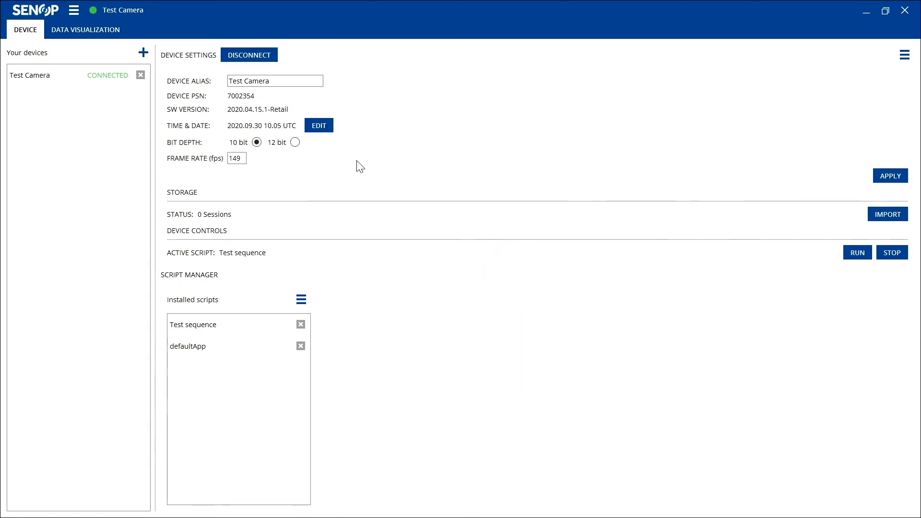
Step: Load the Test Sequence_000000 HDR datacube in Data Visualization and plot an apple point's spectrum
left_click(103, 33)
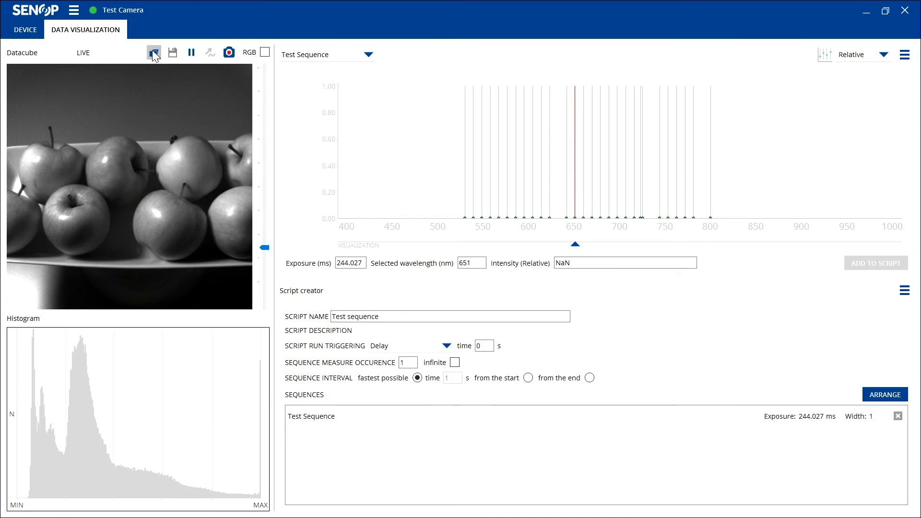
left_click(154, 53)
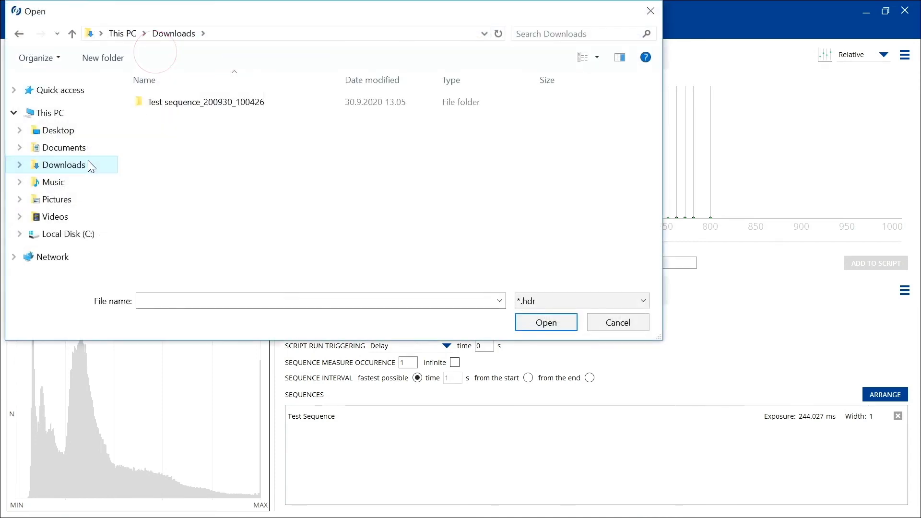
double_click(185, 102)
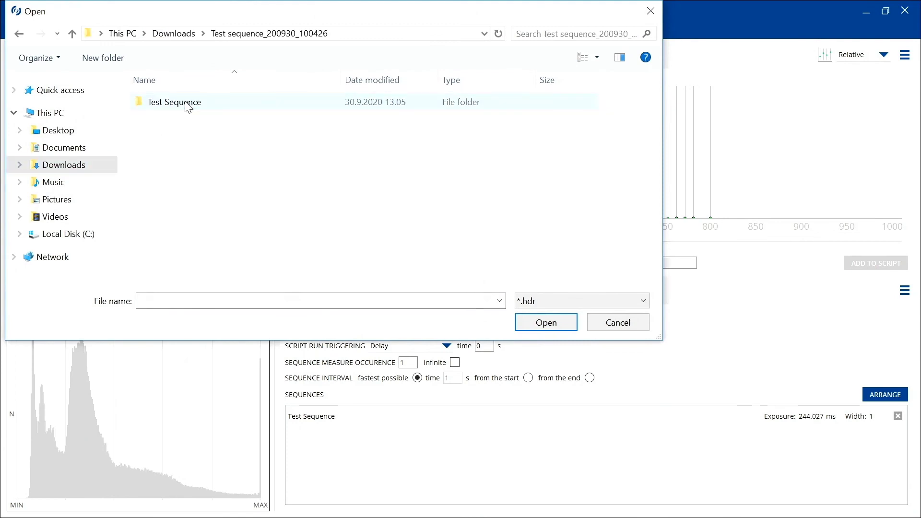
double_click(187, 104)
double_click(188, 103)
double_click(187, 103)
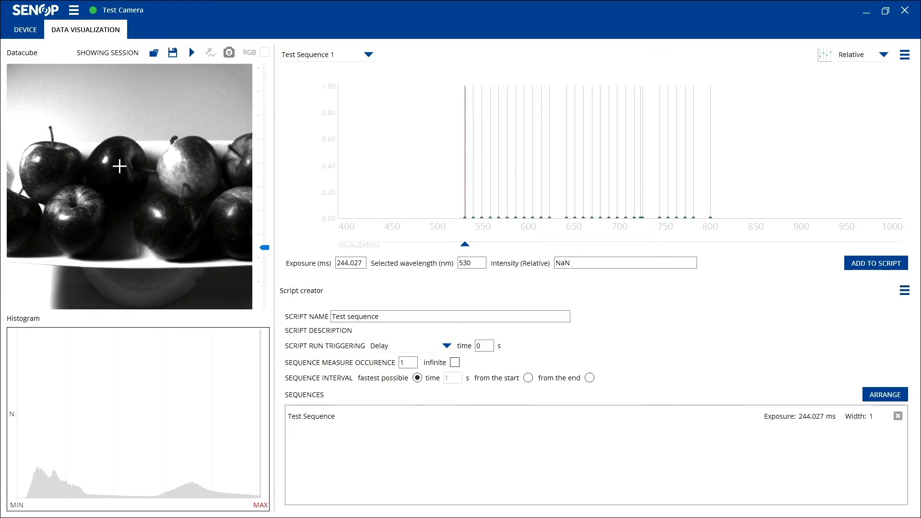
left_click(119, 166)
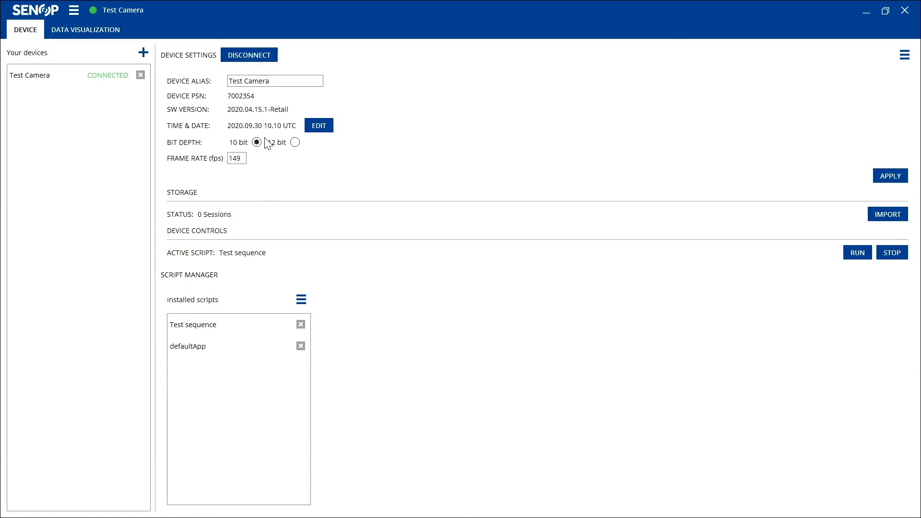
Step: Capture a snapshot of the apples from the Data Visualization view
left_click(106, 33)
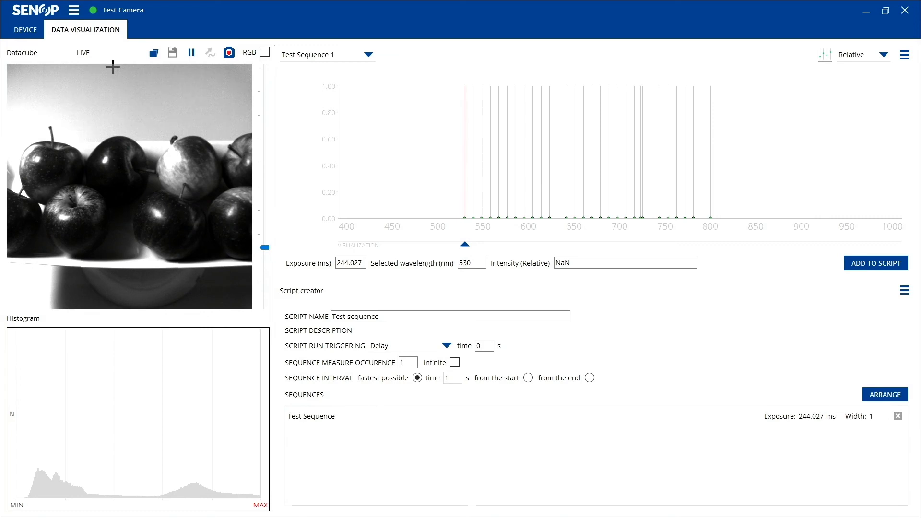
left_click(229, 52)
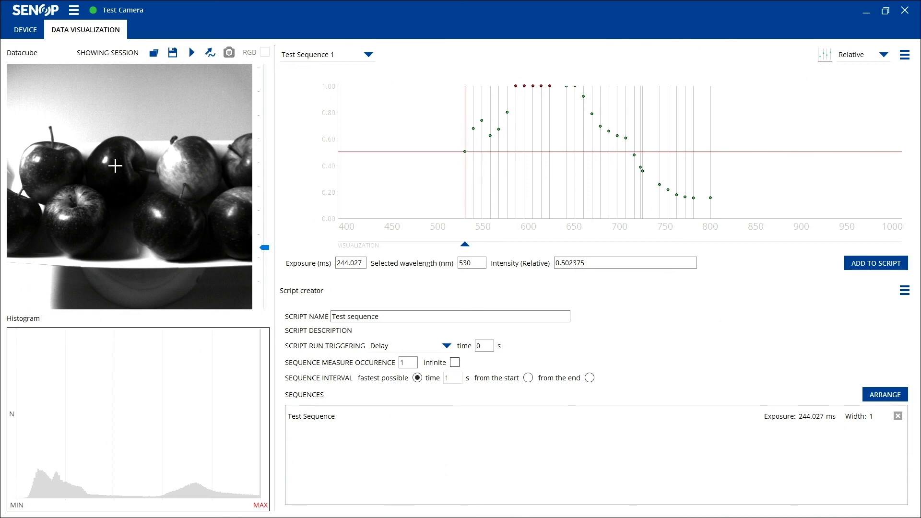
Step: Plot a darker apple pixel's spectrum and view it in Radiometric units (0.32172 mW/nm·sr·m²)
left_click(115, 166)
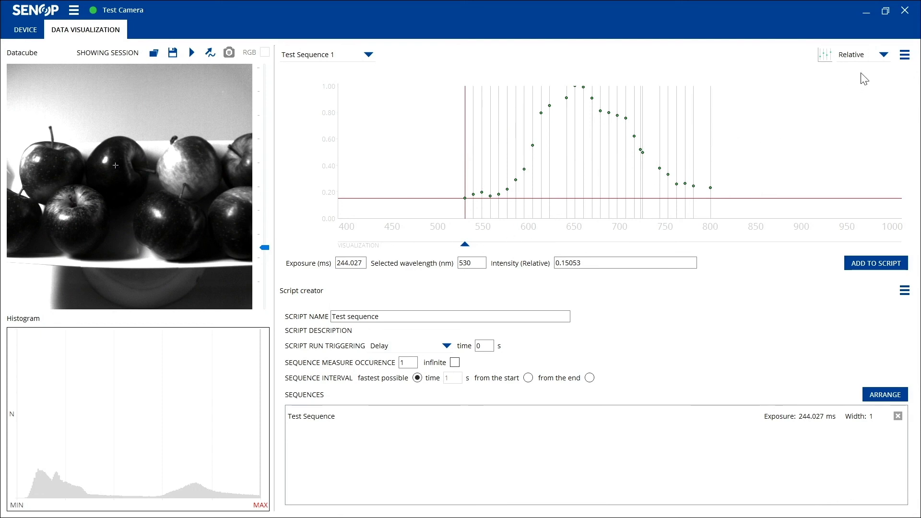
left_click(885, 55)
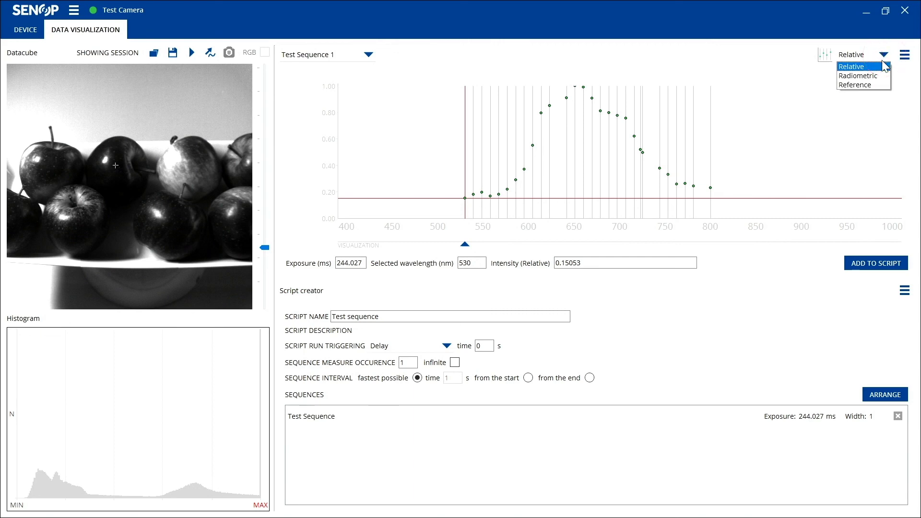
left_click(881, 75)
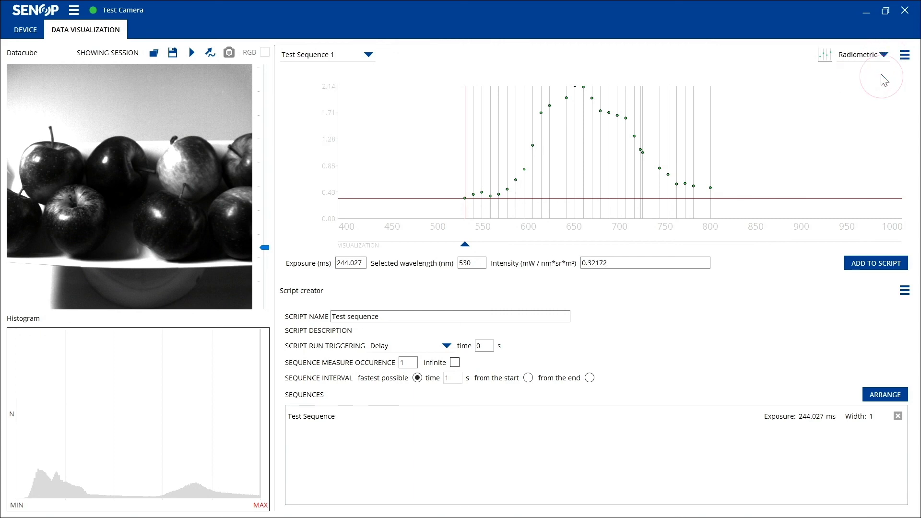
Step: Return the spectrum to Relative units (0.15053 at 530 nm) and save the snapshot datacube
left_click(886, 55)
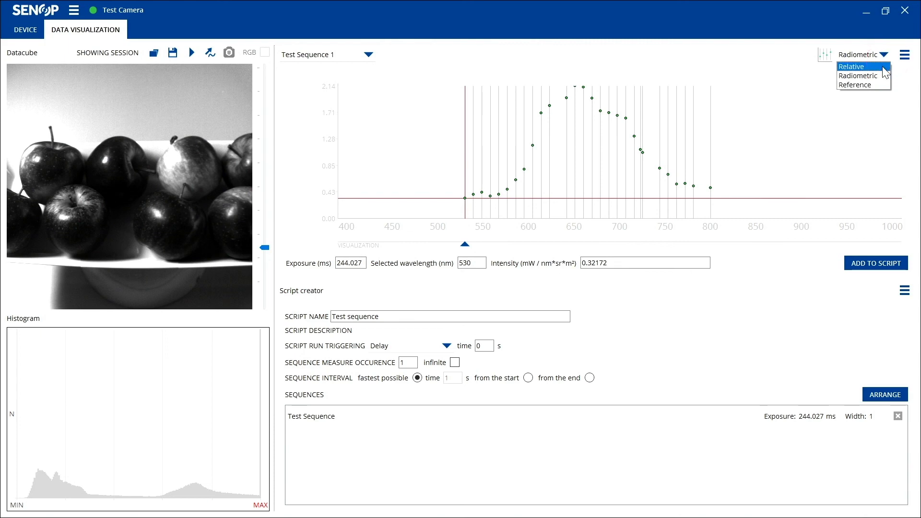
left_click(882, 85)
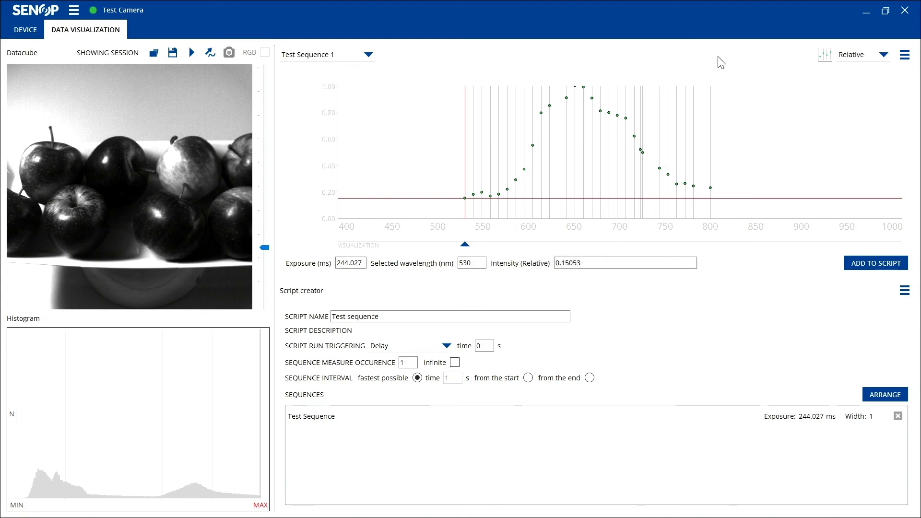
left_click(174, 54)
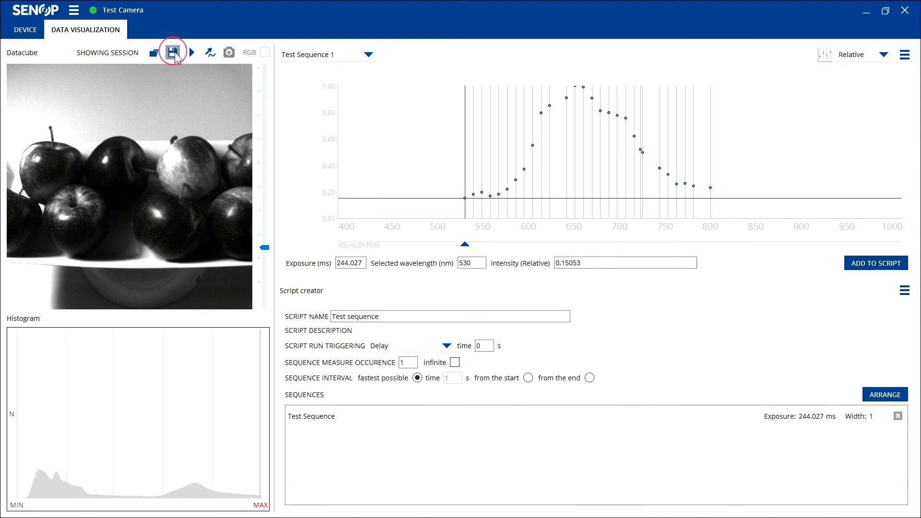